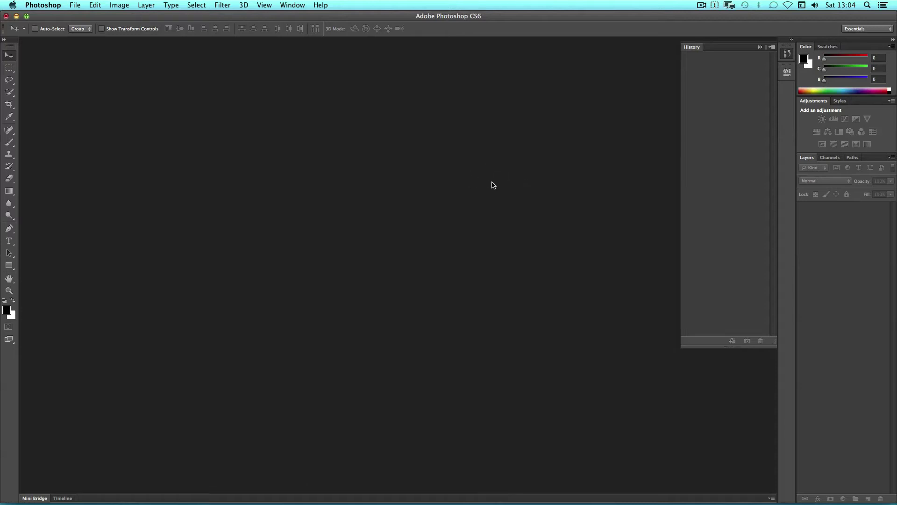
Open the Blemish-example JPEG portrait from the Images folder
left_click(74, 6)
left_click(88, 30)
left_click(362, 70)
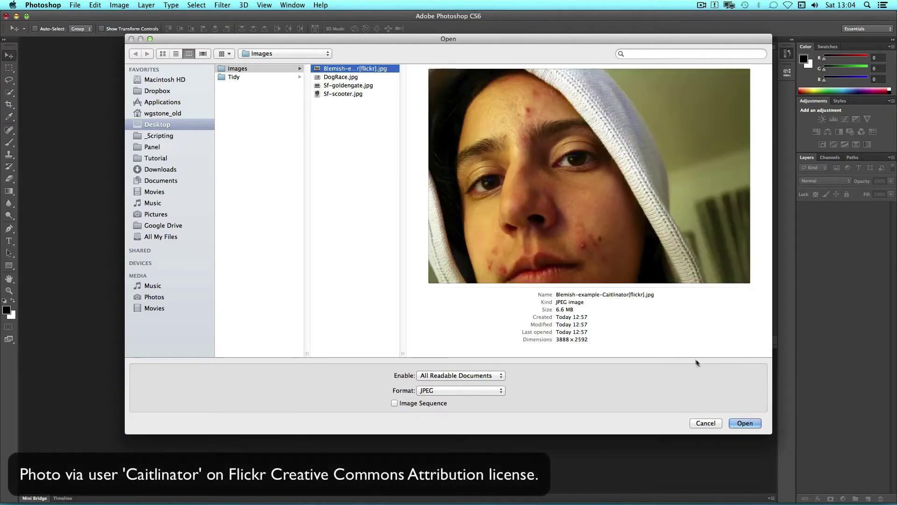
left_click(746, 424)
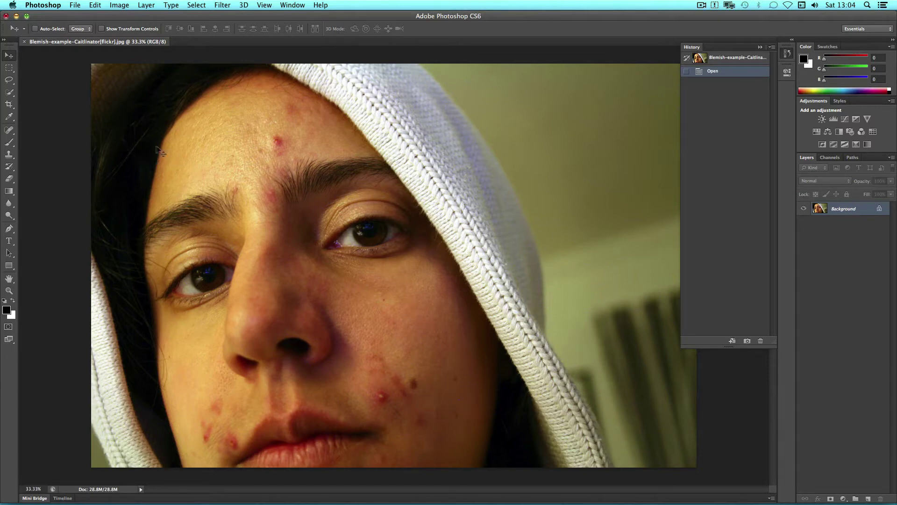
left_click(10, 131)
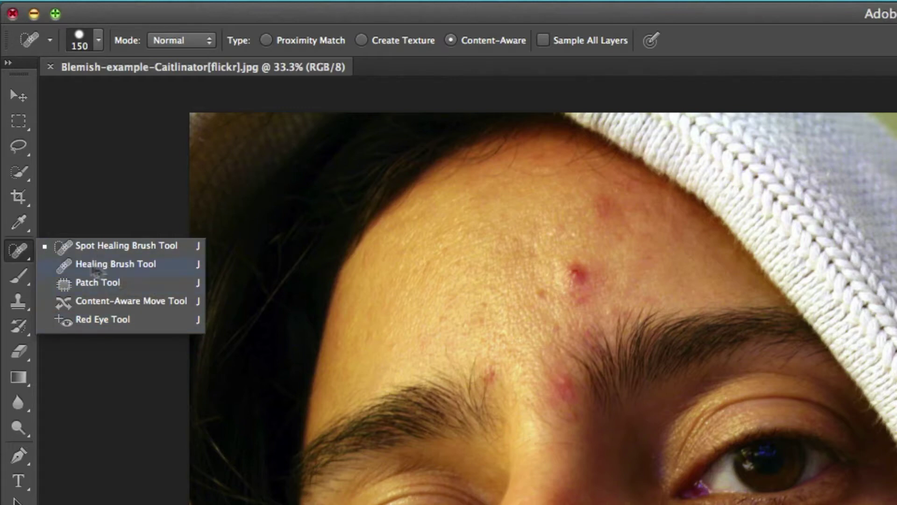
left_click(23, 251)
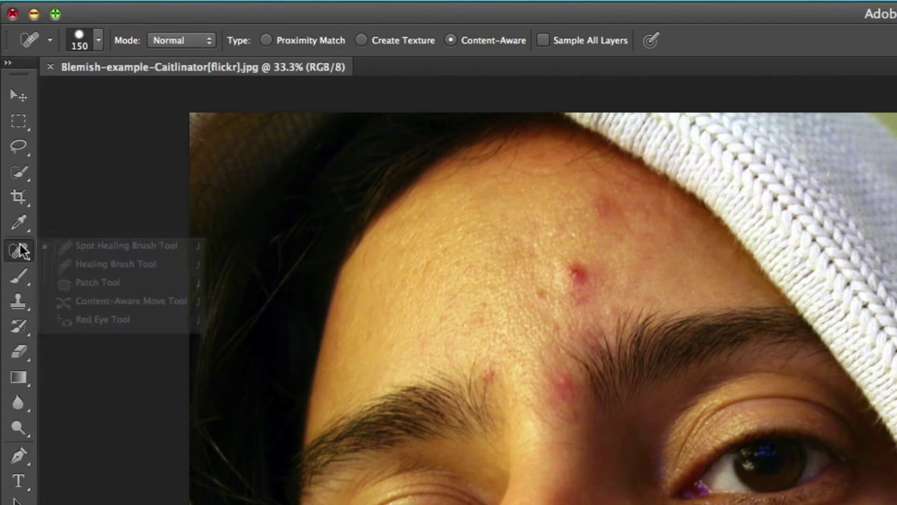
left_click(18, 96)
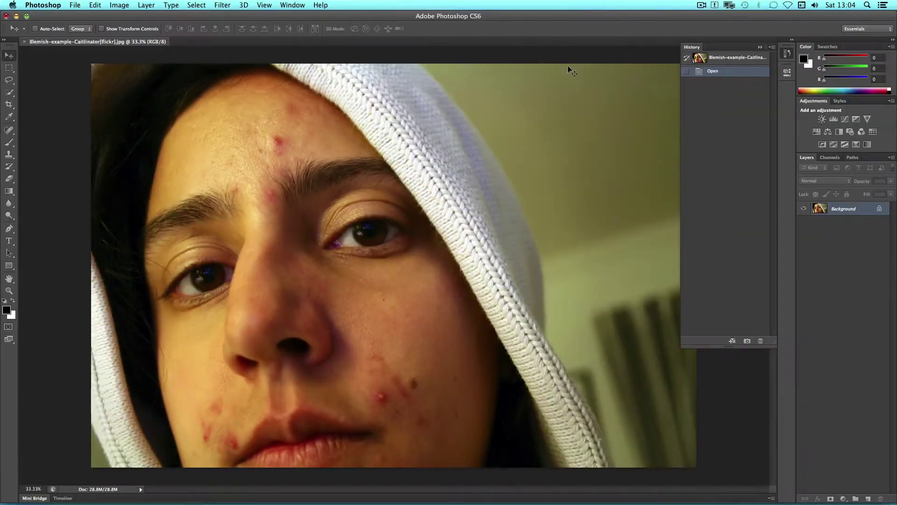
Raise History States in Performance preferences from 20 to 1000 and confirm
left_click(43, 4)
mouse_move(68, 35)
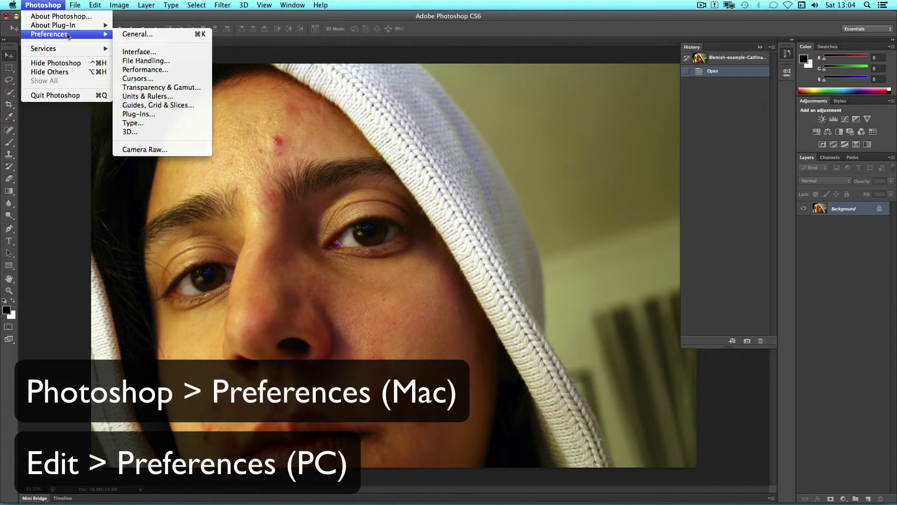
left_click(174, 70)
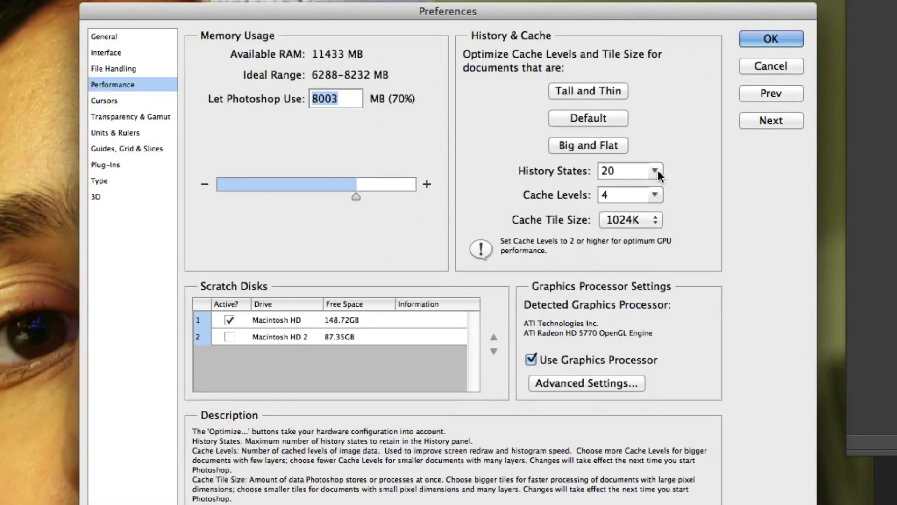
left_click(569, 182)
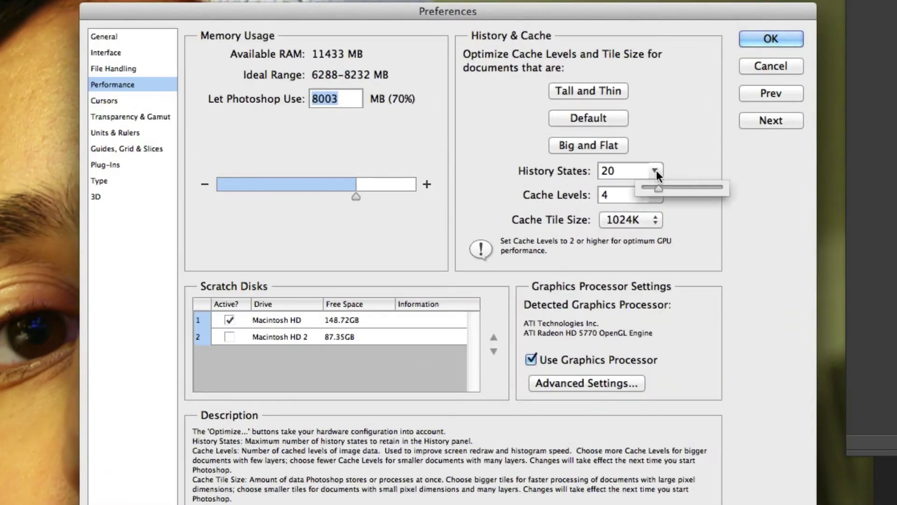
left_click_drag(659, 188, 737, 195)
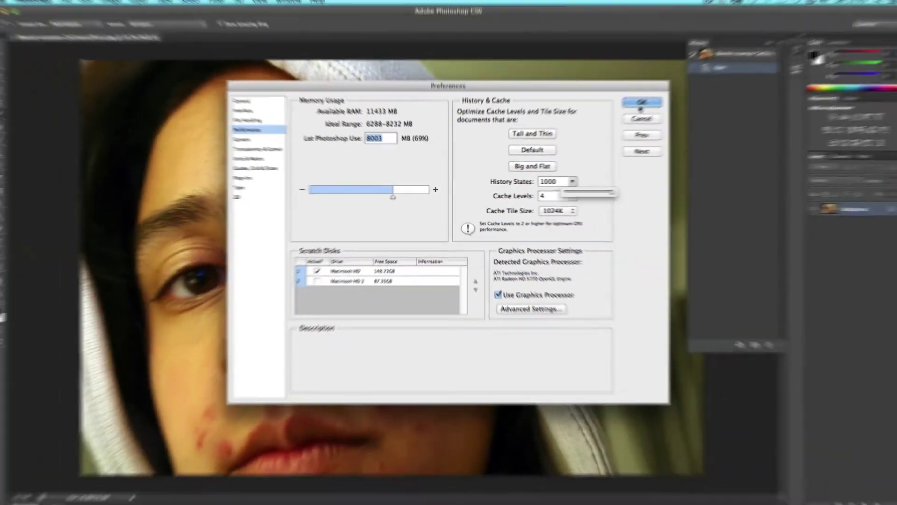
left_click(760, 42)
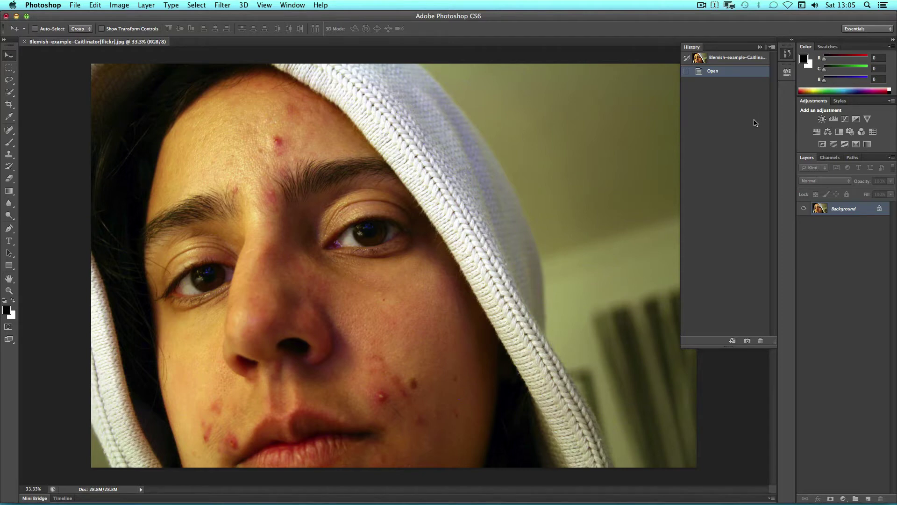
Heal the red blemishes on the forehead with the Spot Healing Brush
left_click(9, 132)
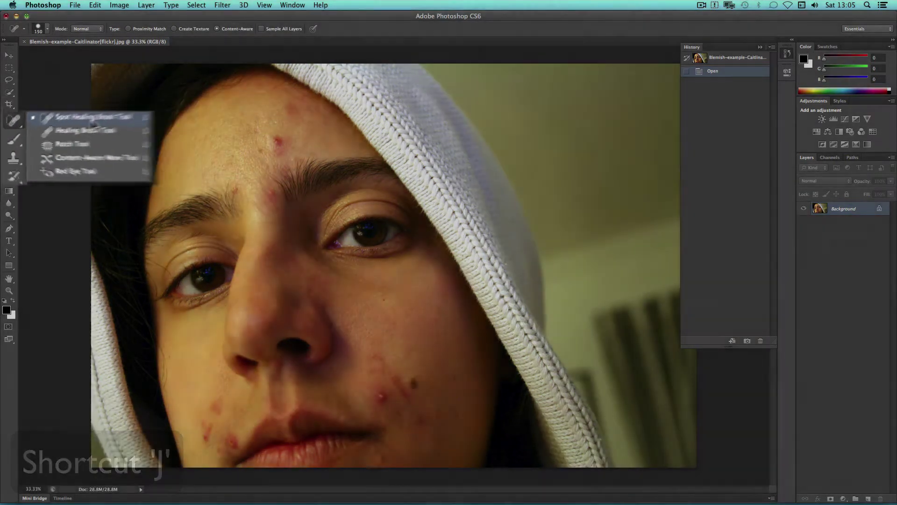
left_click(77, 133)
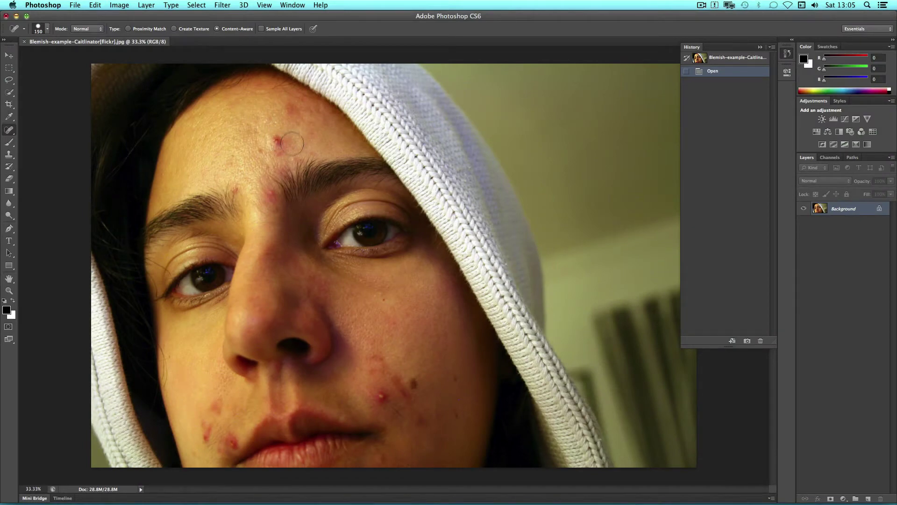
left_click(279, 141)
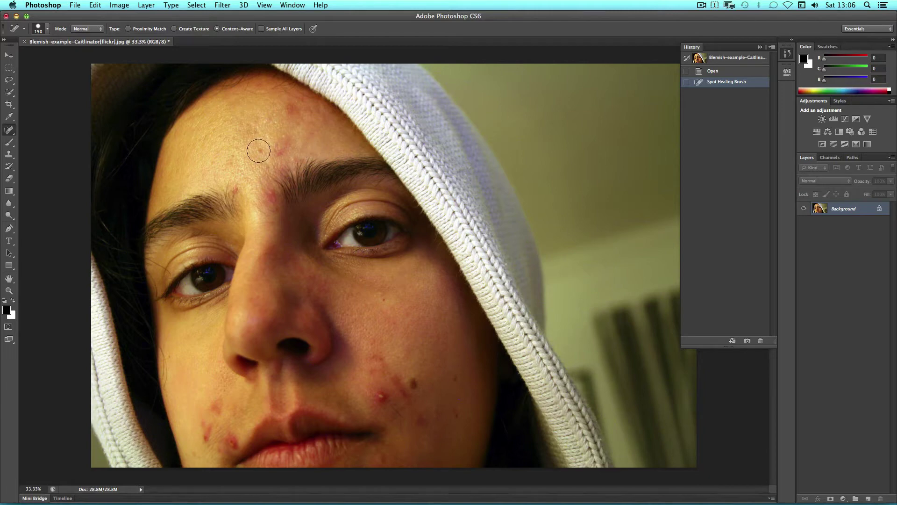
left_click(261, 151)
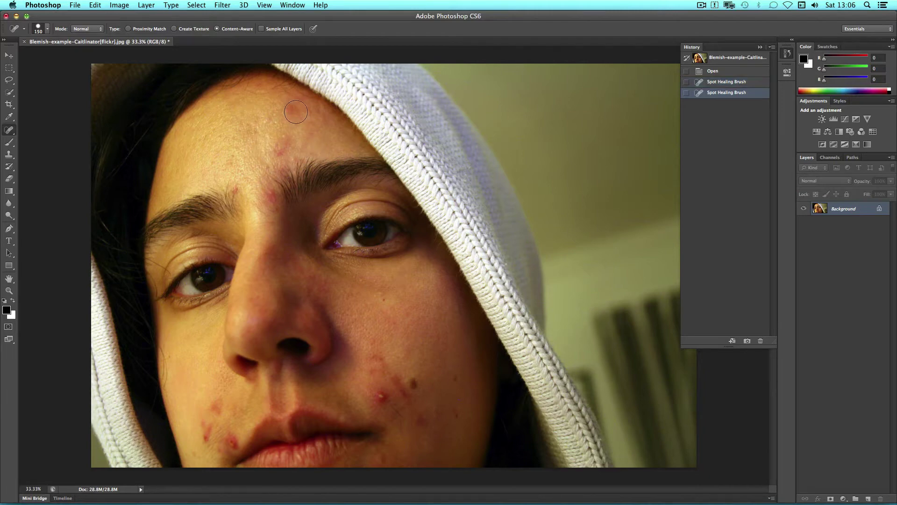
left_click_drag(296, 113, 297, 111)
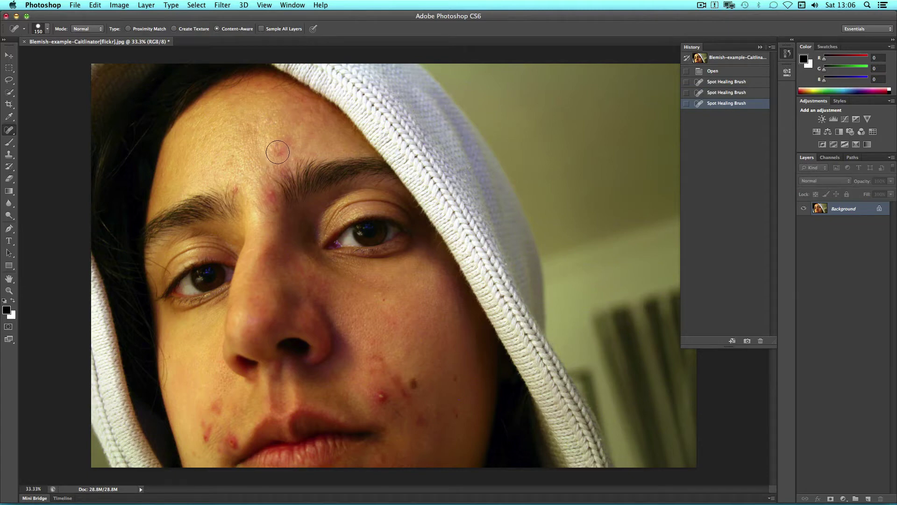
left_click_drag(276, 146, 280, 150)
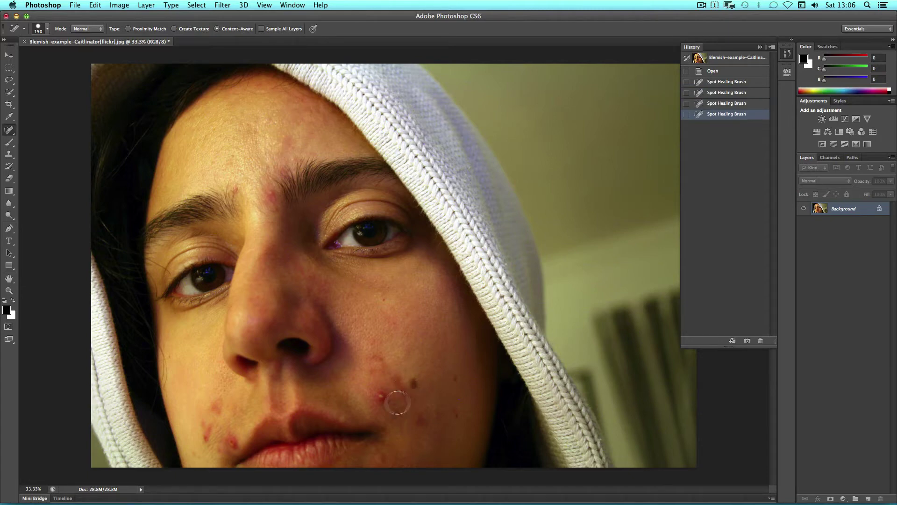
Spot-heal the blemishes on the lower cheek and near the chin
mouse_move(381, 393)
left_mouse_down()
mouse_move(415, 380)
mouse_move(470, 396)
left_mouse_up()
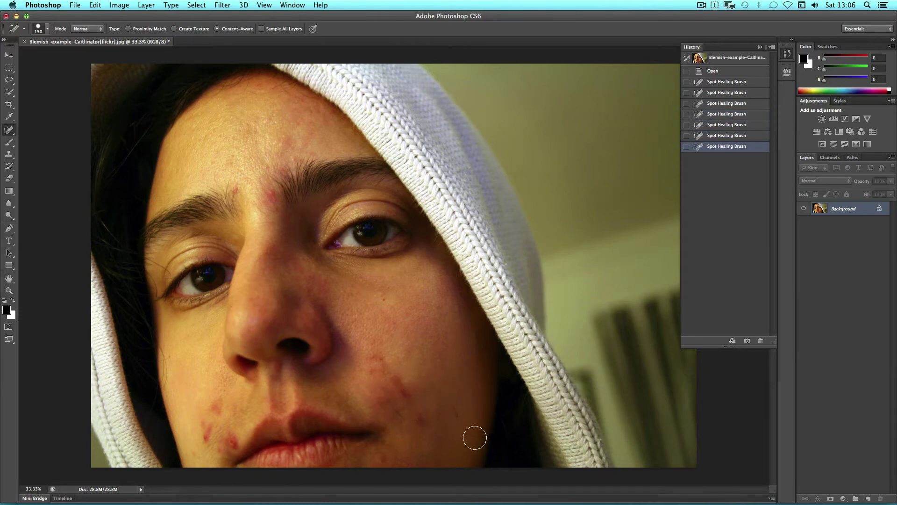
left_click(455, 412)
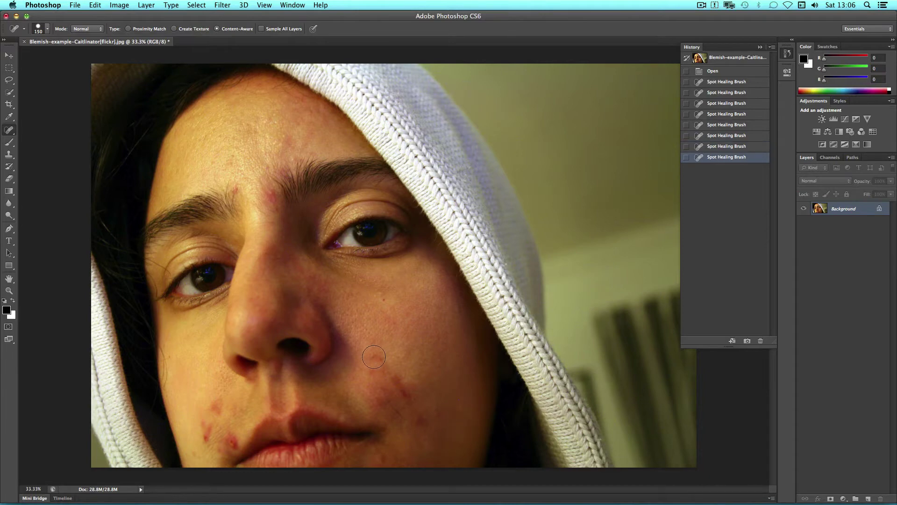
left_click_drag(374, 357, 397, 386)
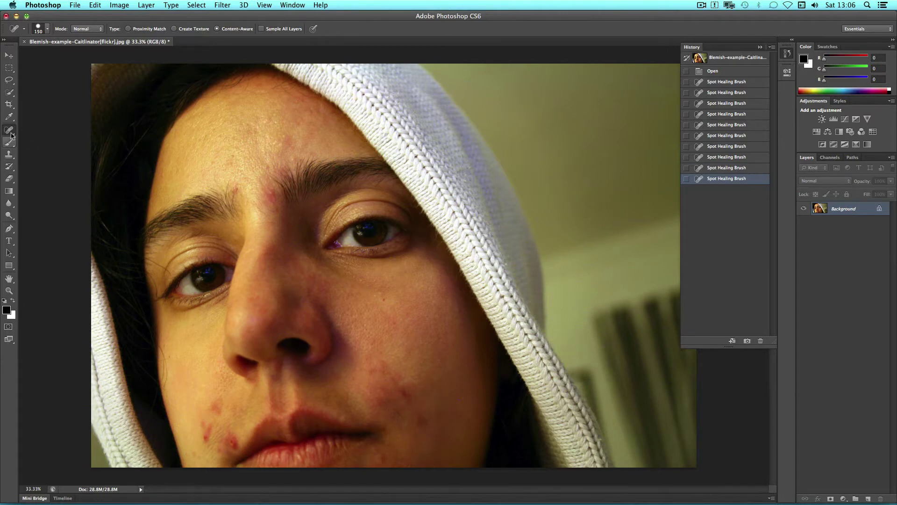
Patch two blemished cheek areas, including near the lip corner, deselecting after each
left_click(9, 130)
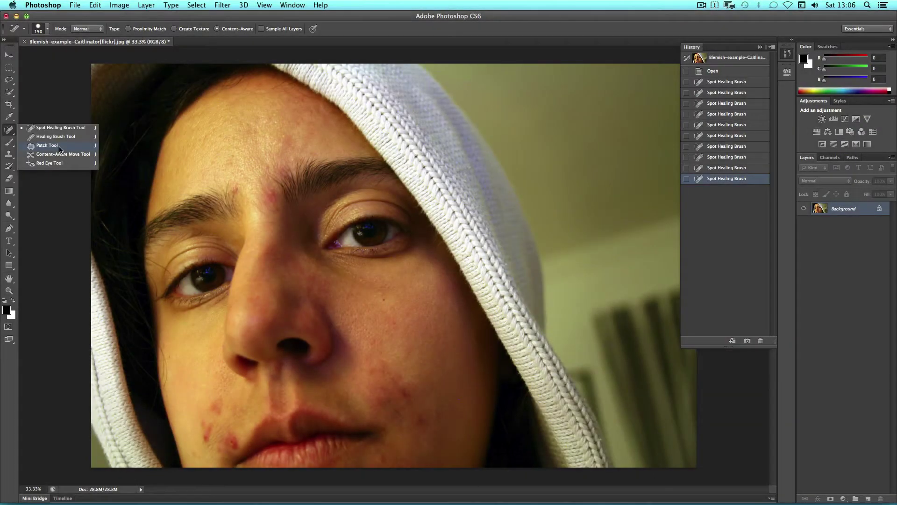
left_click(51, 147)
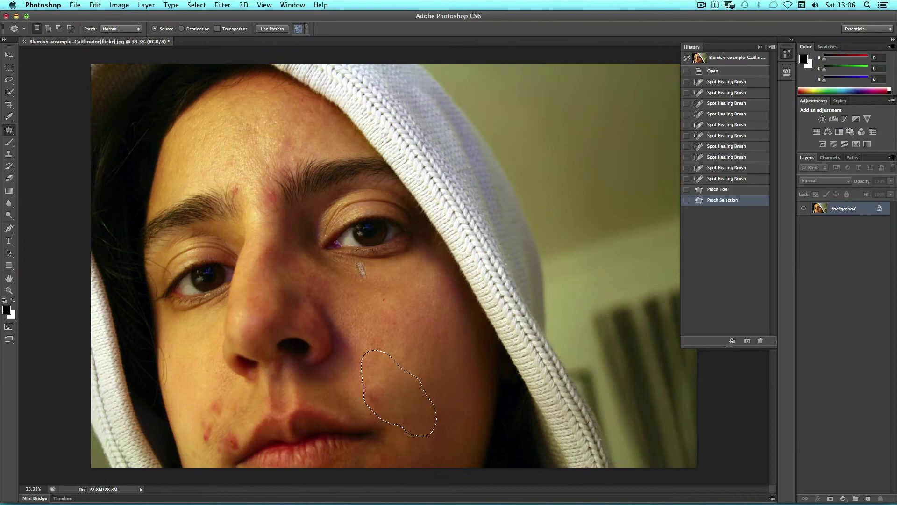
left_click(196, 5)
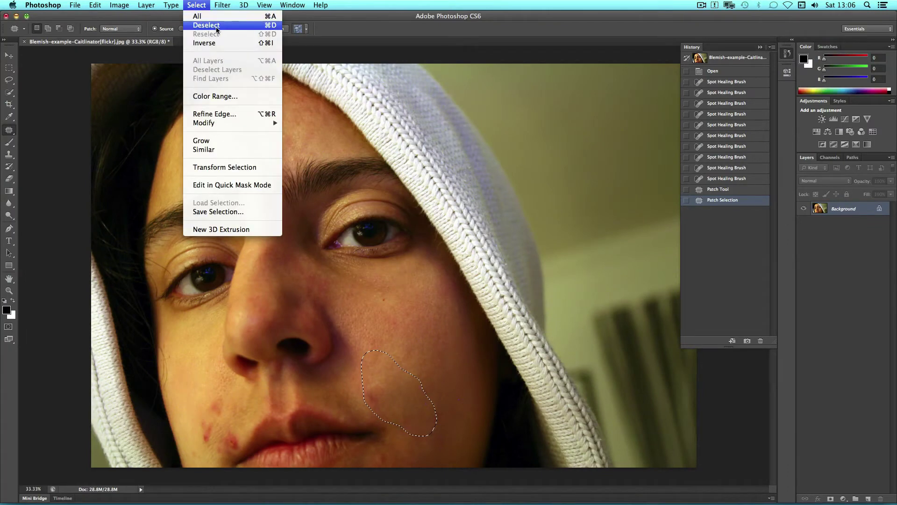
left_click(208, 26)
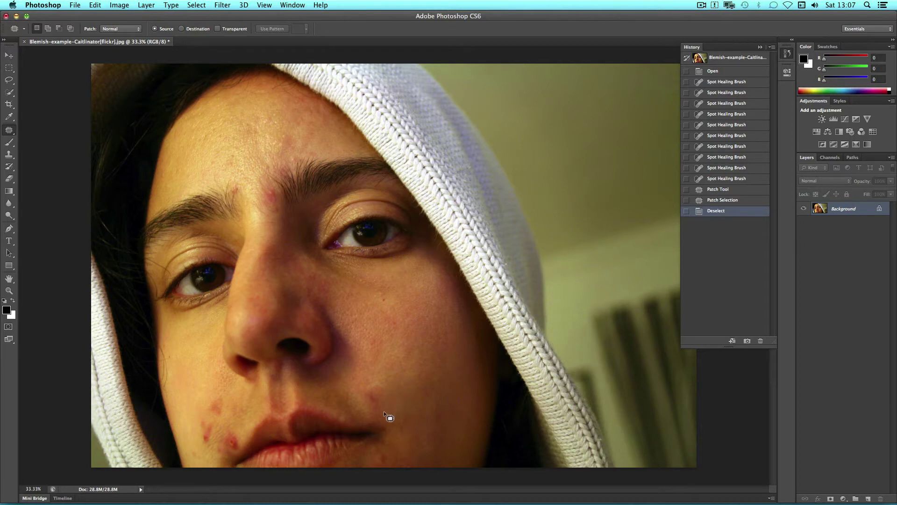
mouse_move(383, 403)
left_mouse_down()
mouse_move(391, 394)
mouse_move(358, 389)
mouse_move(430, 431)
left_mouse_up()
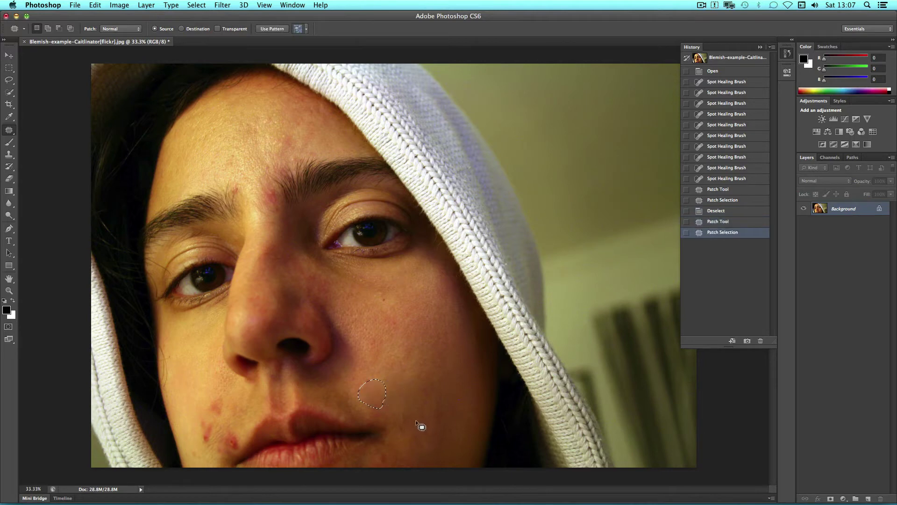
key("super+d")
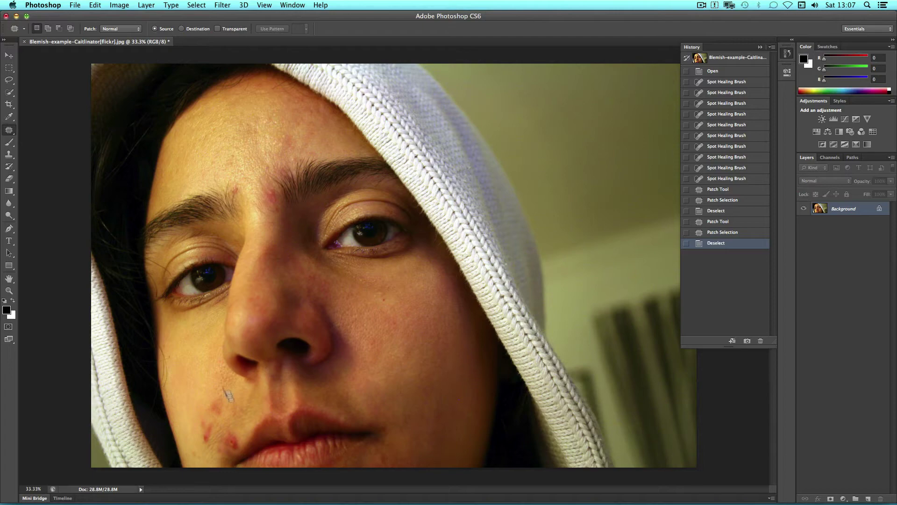
Show the healing tools flyout to reach the Healing Brush Tool
left_click(11, 127)
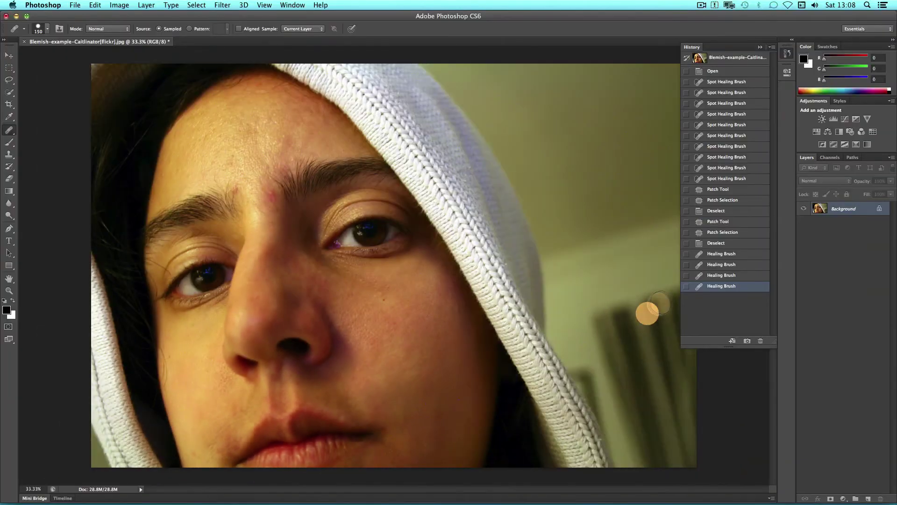
Undo the last healing stroke, then spot-heal the chin and between the eyebrows
left_click(726, 278)
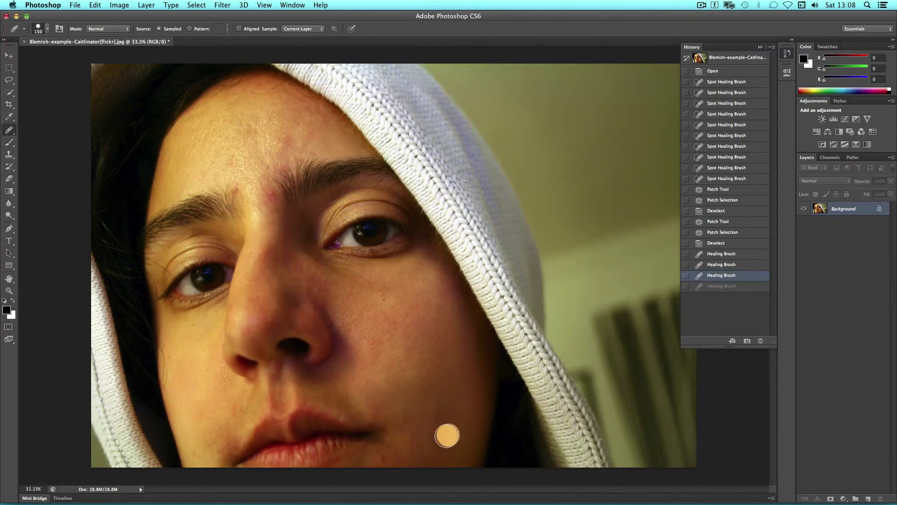
left_click_drag(9, 131, 35, 129)
left_click_drag(386, 454, 383, 459)
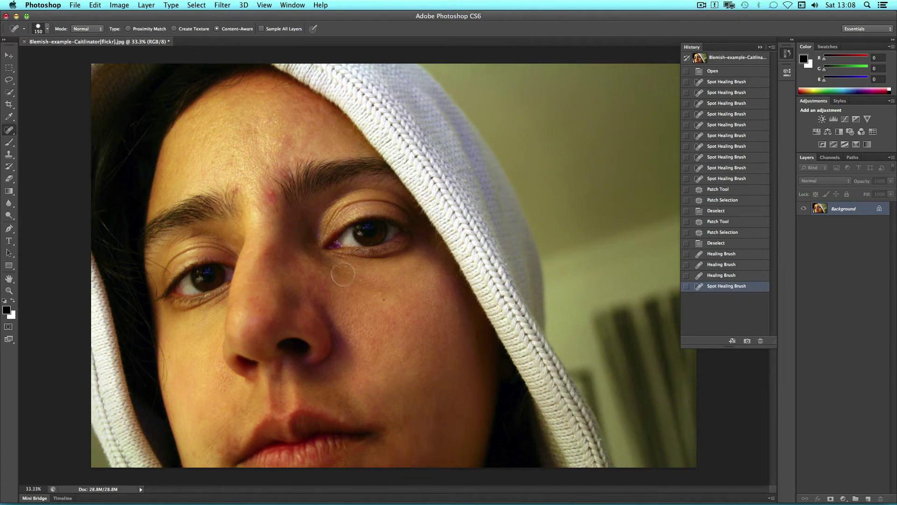
left_click(384, 299)
left_click(267, 194)
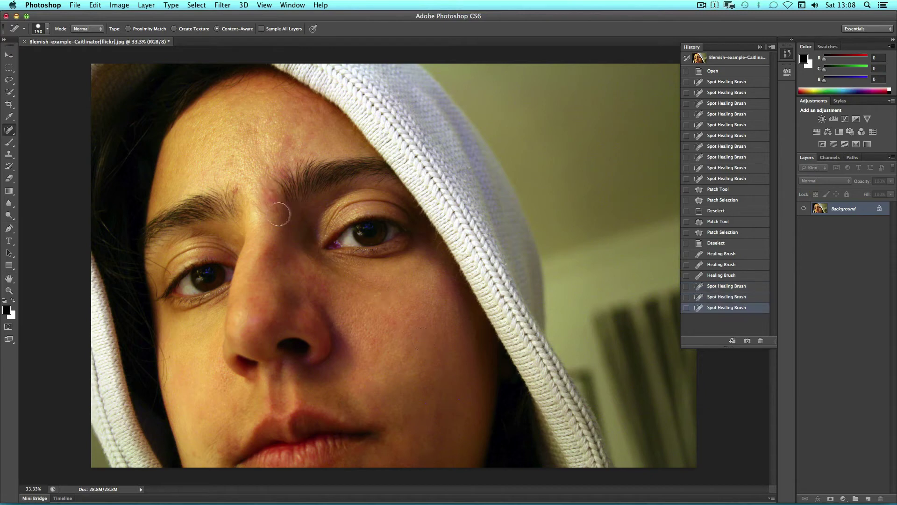
Spot-heal the remaining spots on the forehead, brow, below the nose and lower cheek
left_click(294, 225)
left_click(284, 133)
left_click(272, 119)
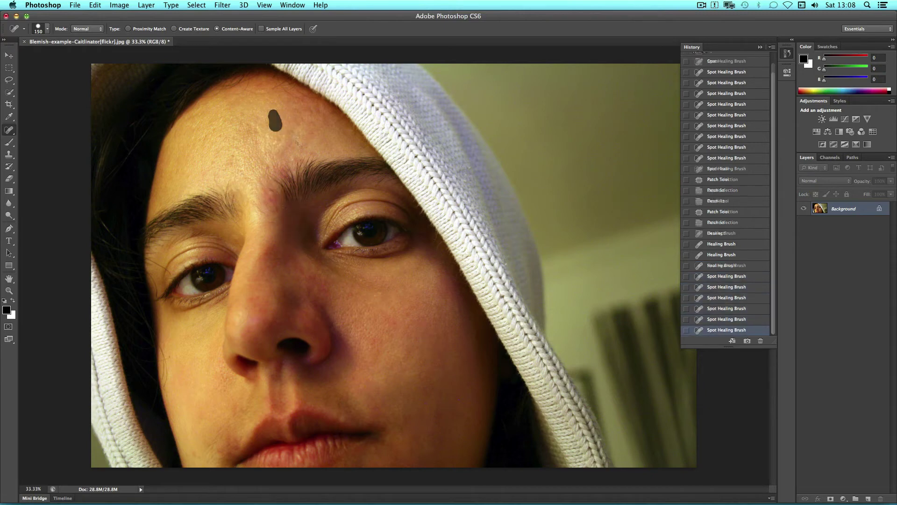
left_click(357, 279)
left_click(279, 364)
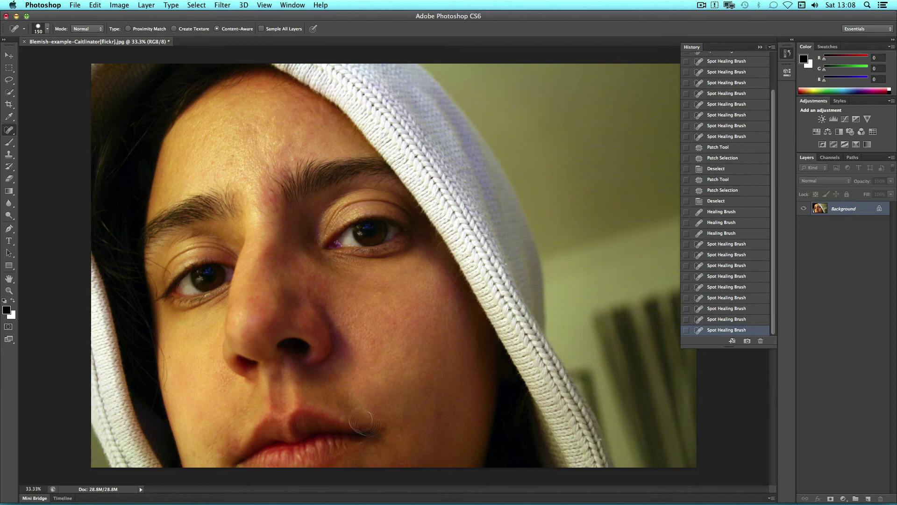
left_click(441, 409)
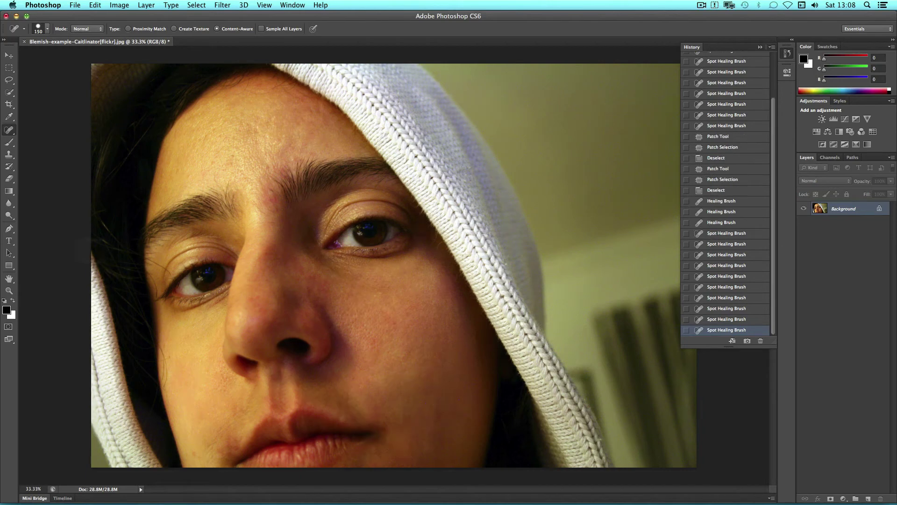
left_click(9, 216)
Choose the Sponge Tool, zoom to 200% on the eye, and desaturate the white beside the iris
left_click(10, 217)
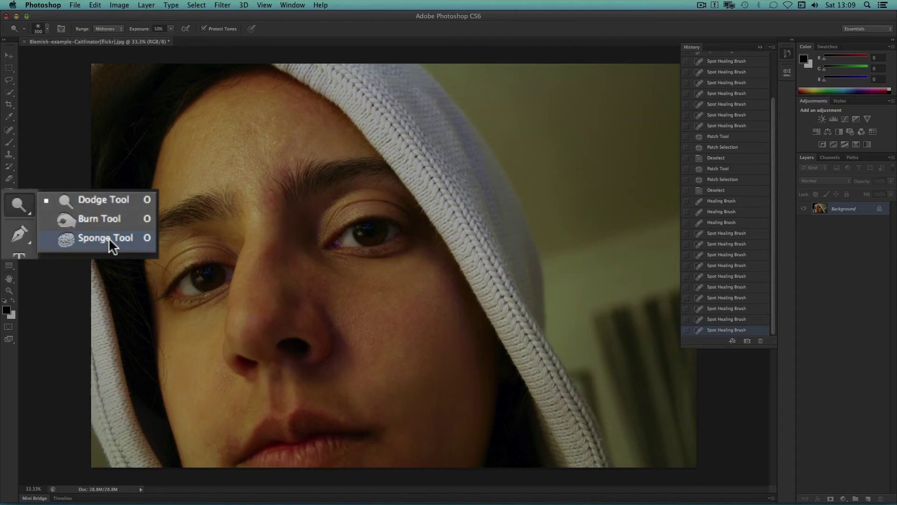
left_click(108, 238)
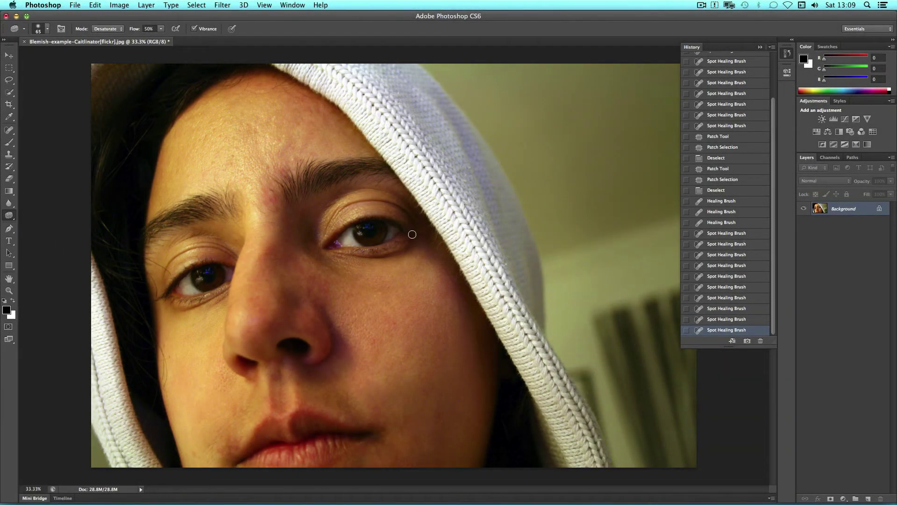
scroll(414, 252, "up", 3)
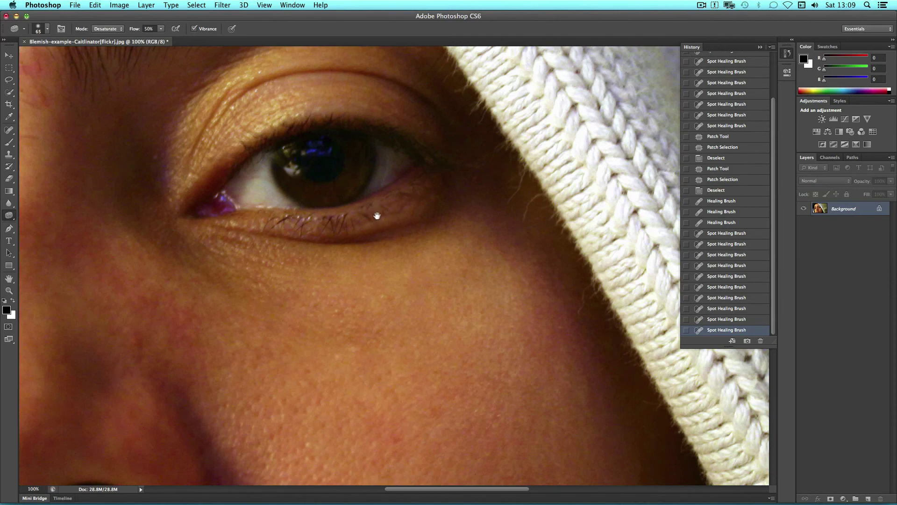
mouse_move(377, 215)
left_mouse_down()
mouse_move(395, 254)
mouse_move(372, 317)
mouse_move(393, 314)
left_mouse_up()
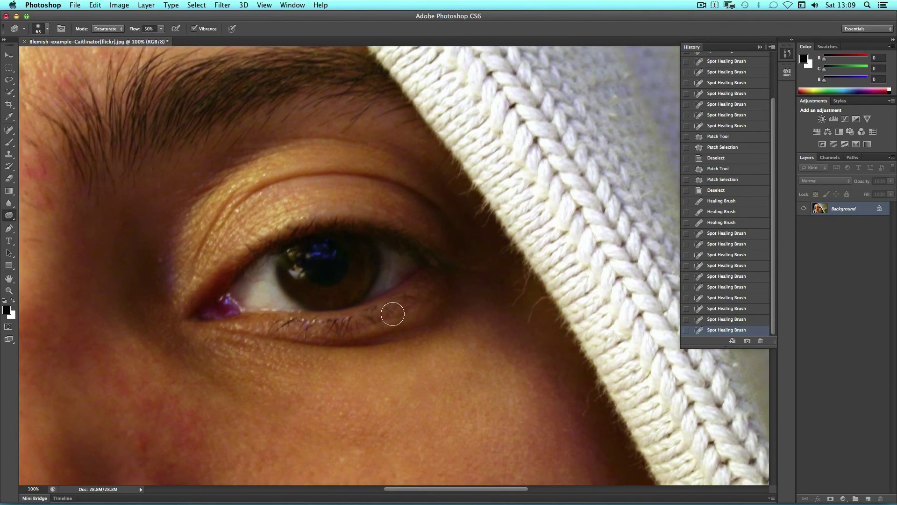
key("super+equal")
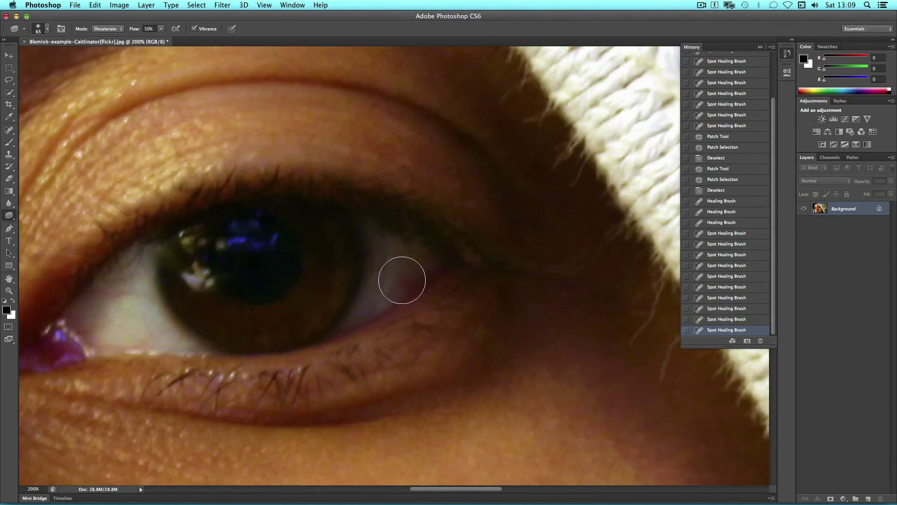
left_click_drag(400, 256, 405, 276)
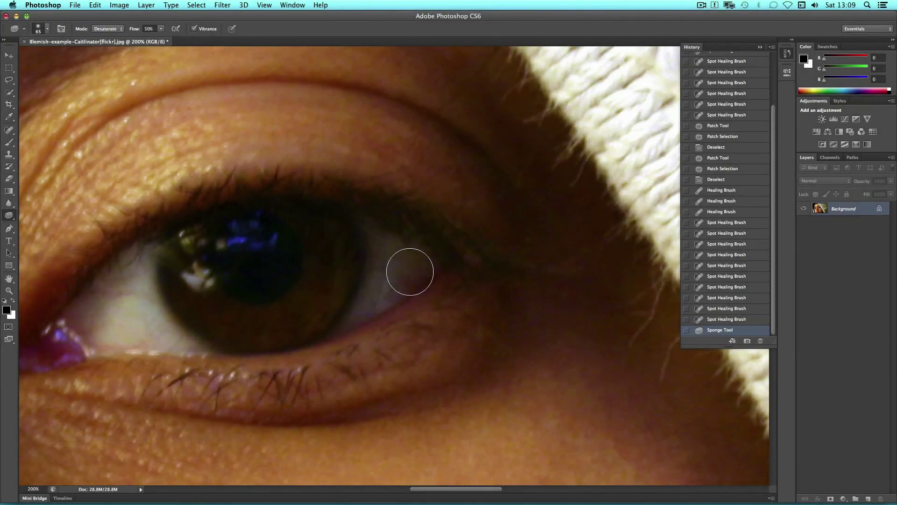
mouse_move(410, 266)
left_mouse_down()
mouse_move(372, 287)
mouse_move(395, 273)
mouse_move(419, 273)
mouse_move(387, 292)
left_mouse_up()
Desaturate the remaining eye whites on both sides of the iris
mouse_move(90, 301)
left_mouse_down()
mouse_move(116, 308)
mouse_move(82, 317)
mouse_move(101, 333)
mouse_move(122, 302)
left_mouse_up()
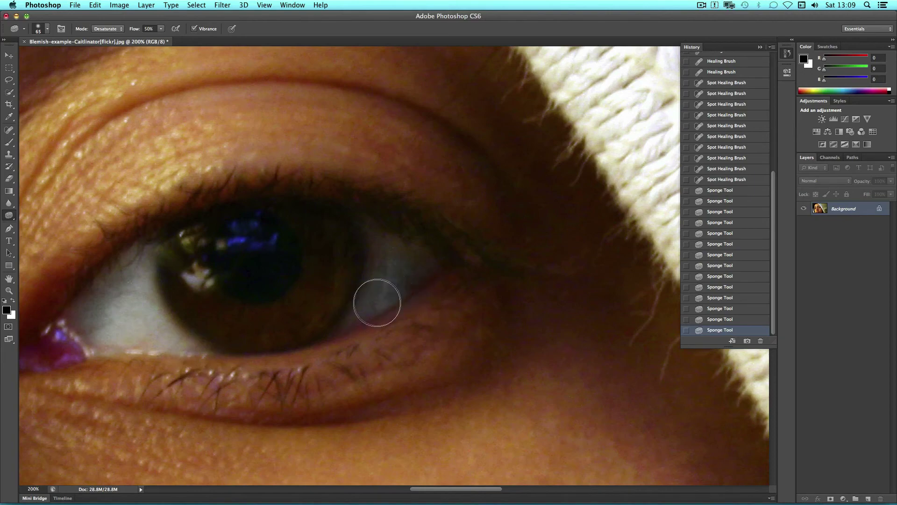
mouse_move(377, 303)
left_mouse_down()
mouse_move(433, 268)
mouse_move(395, 292)
mouse_move(380, 280)
mouse_move(385, 257)
mouse_move(427, 262)
mouse_move(377, 263)
mouse_move(378, 344)
mouse_move(363, 377)
left_mouse_up()
scroll(362, 377, "left", 10)
scroll(363, 377, "up", 5)
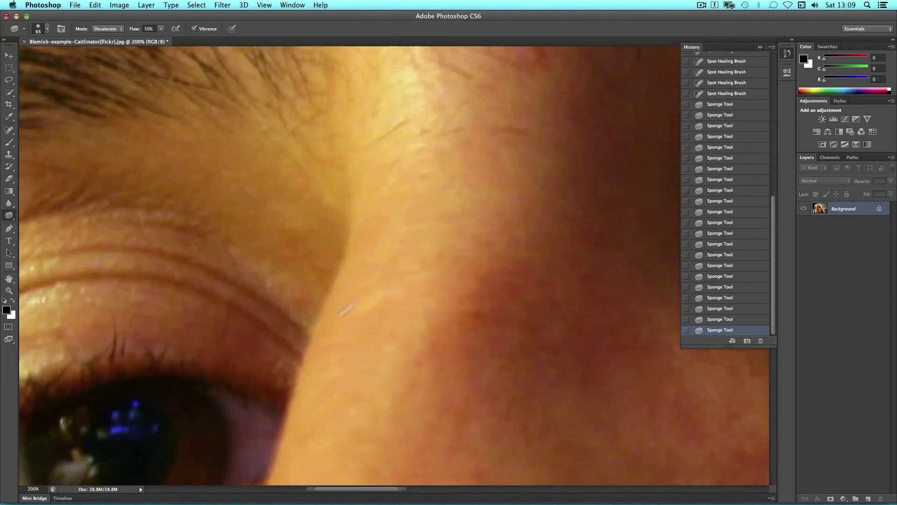
scroll(345, 309, "left", 8)
scroll(346, 308, "down", 6)
mouse_move(431, 296)
left_mouse_down()
mouse_move(414, 254)
mouse_move(424, 294)
mouse_move(442, 270)
left_mouse_up()
mouse_move(147, 343)
left_mouse_down()
mouse_move(179, 350)
mouse_move(159, 370)
mouse_move(150, 362)
mouse_move(171, 364)
mouse_move(149, 375)
mouse_move(159, 385)
mouse_move(183, 347)
mouse_move(174, 330)
mouse_move(230, 392)
mouse_move(140, 386)
mouse_move(168, 339)
mouse_move(163, 369)
mouse_move(139, 355)
mouse_move(127, 376)
mouse_move(186, 299)
left_mouse_up()
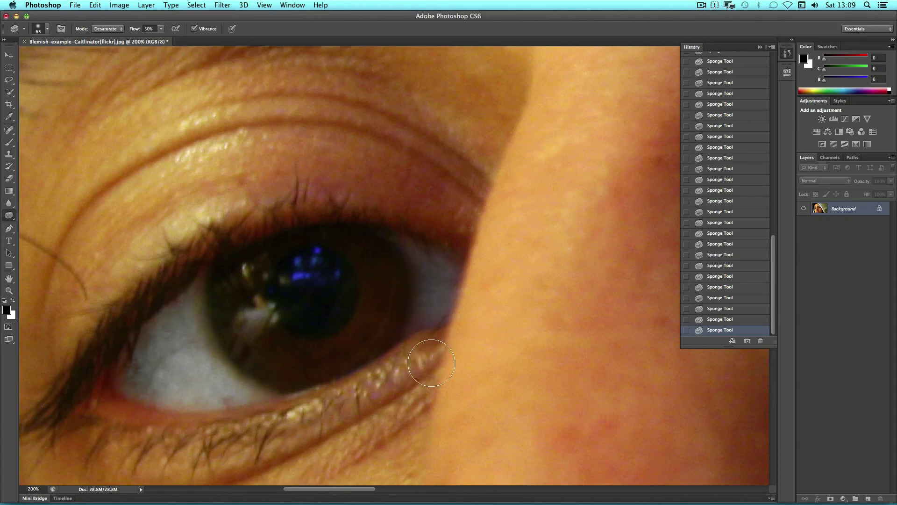
Select the Dodge Tool, size the brush to the iris, and brighten the first iris
left_click(11, 216)
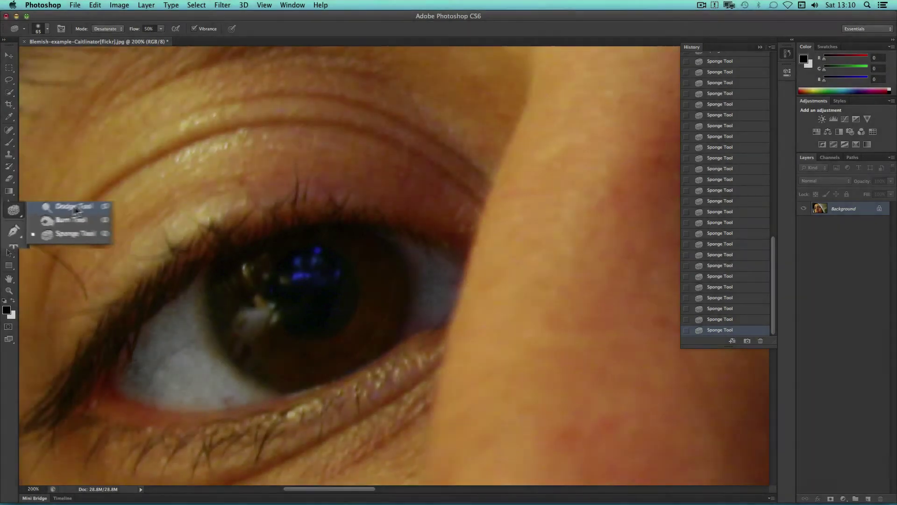
left_click(103, 199)
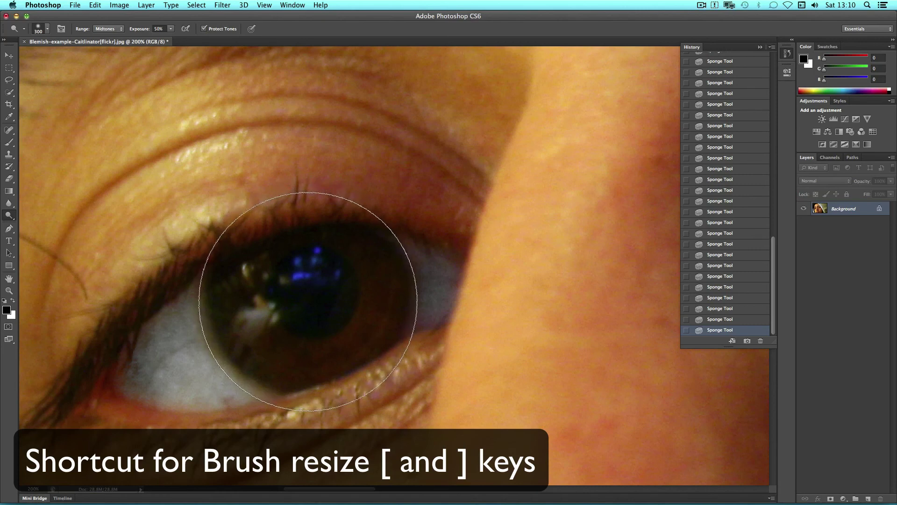
key("bracketleft")
key("bracketleft")
key("bracketleft")
key("bracketright")
key("bracketright")
key("bracketright")
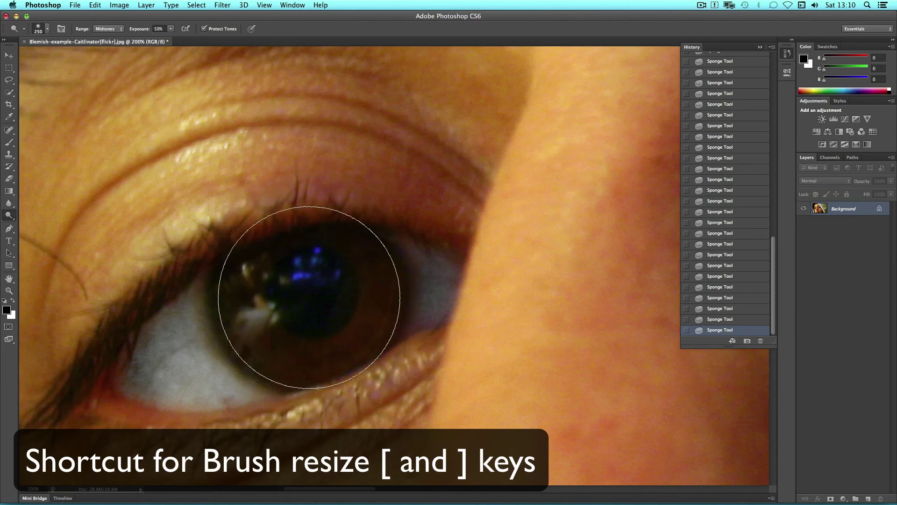
key("bracketleft")
key("bracketleft")
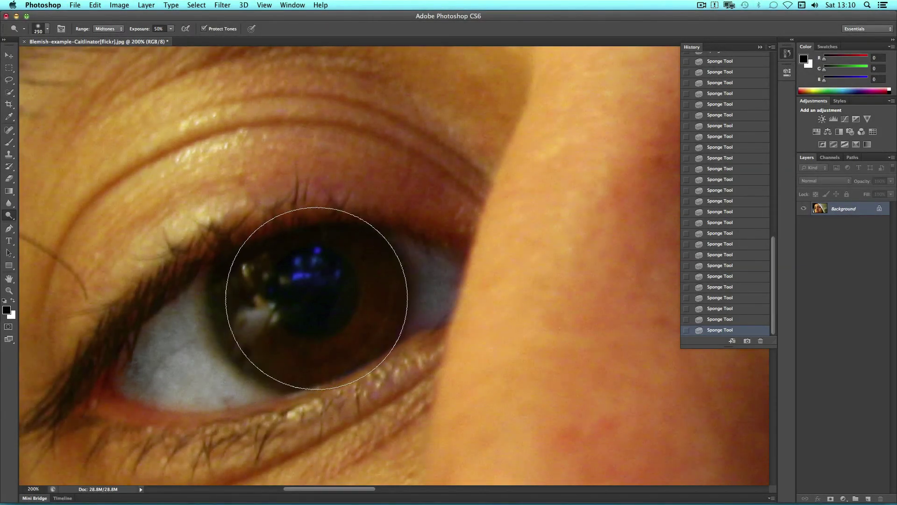
mouse_move(331, 270)
left_mouse_down()
mouse_move(284, 304)
mouse_move(327, 274)
mouse_move(206, 290)
mouse_move(366, 285)
mouse_move(371, 271)
mouse_move(208, 333)
mouse_move(330, 321)
mouse_move(411, 301)
left_mouse_up()
Brighten the other eye's iris with a smaller brush, then zoom out to the whole face
scroll(486, 231, "down", 10)
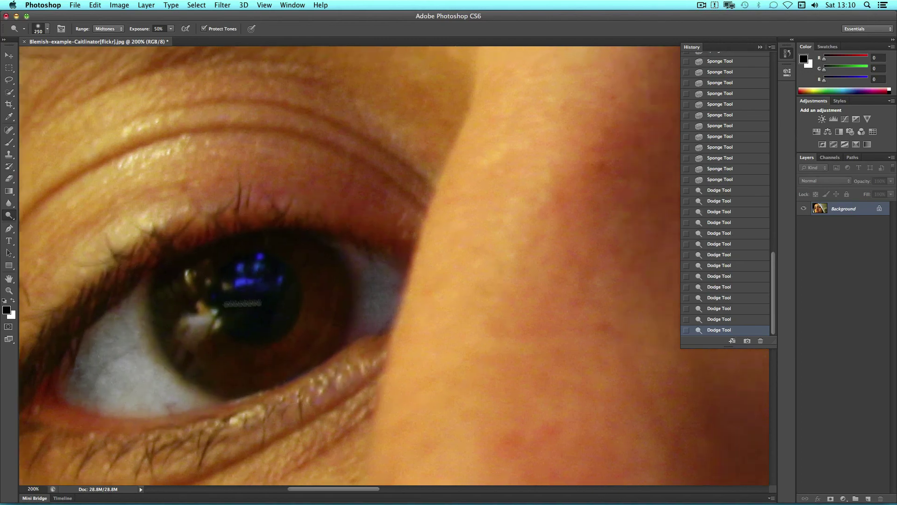
scroll(486, 231, "up", 8)
scroll(486, 231, "right", 3)
key("bracketleft")
key("bracketleft")
key("bracketleft")
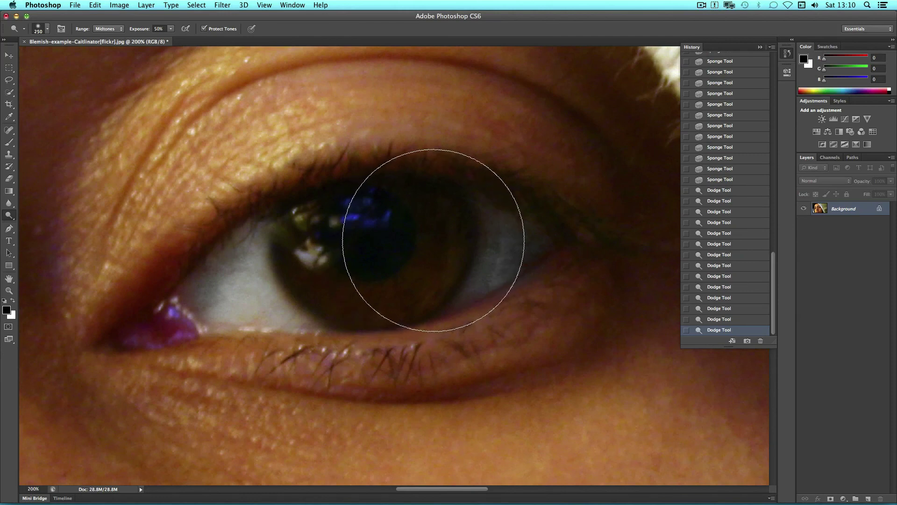
mouse_move(473, 239)
left_mouse_down()
mouse_move(436, 234)
mouse_move(308, 256)
mouse_move(415, 246)
mouse_move(380, 230)
mouse_move(381, 220)
mouse_move(491, 237)
mouse_move(381, 297)
mouse_move(299, 292)
mouse_move(300, 301)
mouse_move(404, 295)
left_mouse_up()
key("super+minus")
key("super+minus")
key("super+minus")
key("super+minus")
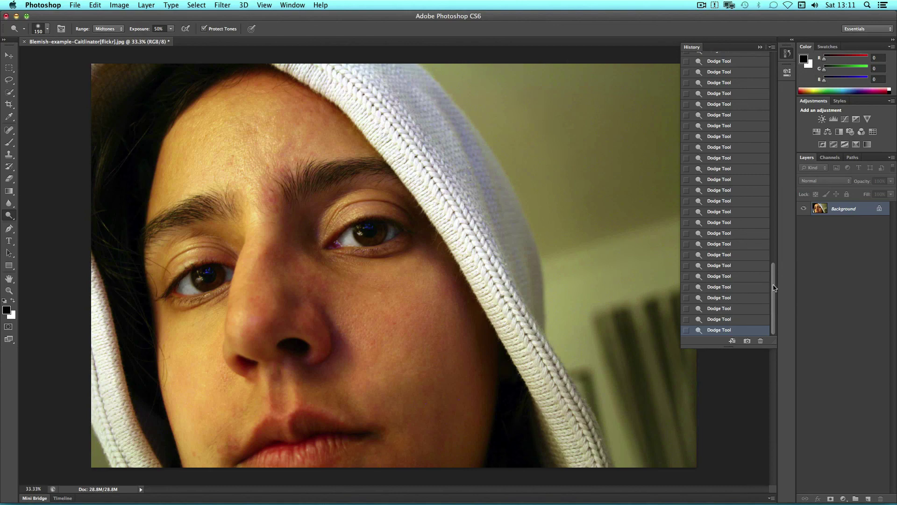
left_click_drag(773, 290, 773, 79)
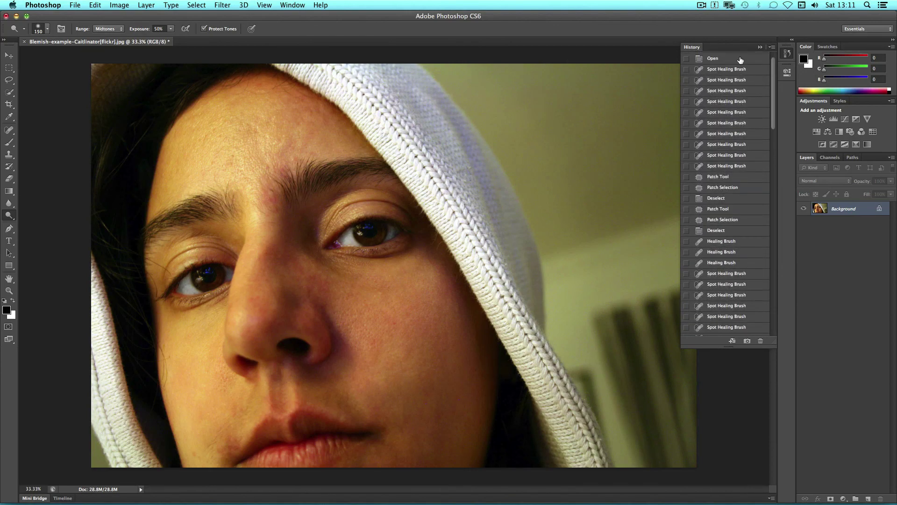
left_click(737, 59)
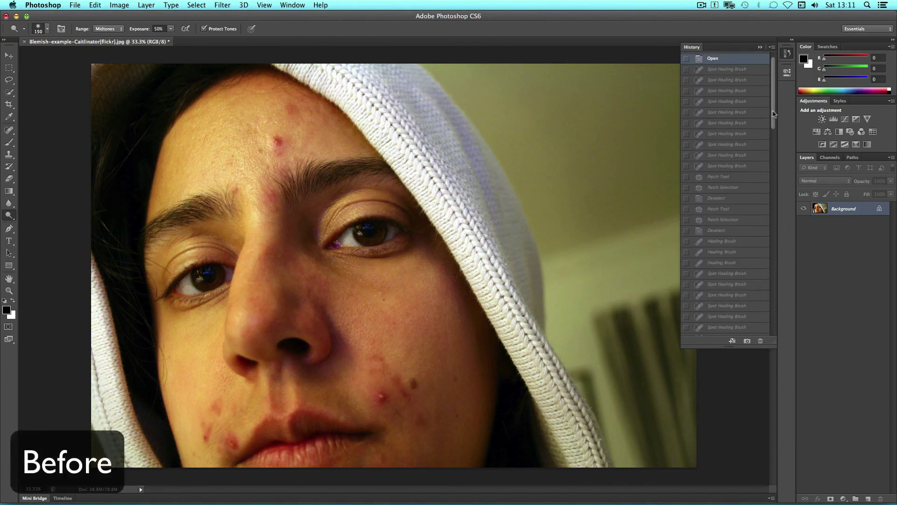
scroll(774, 114, "down", 15)
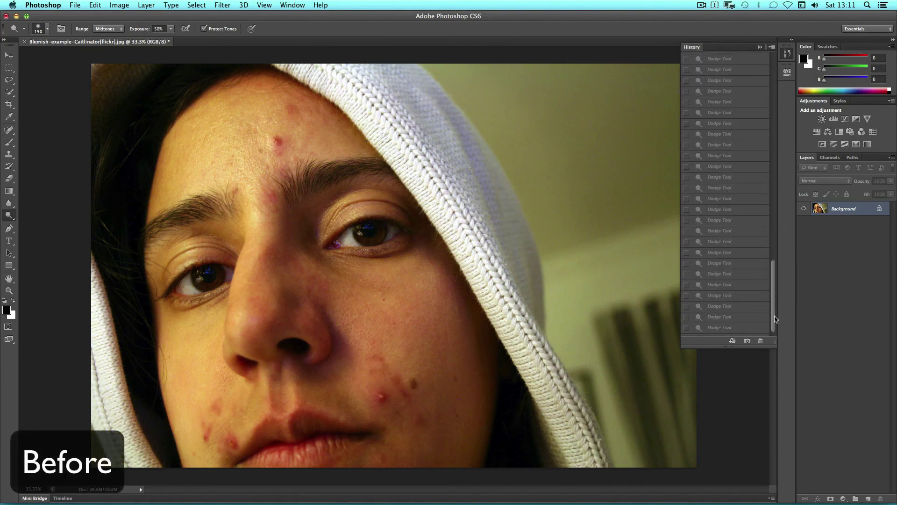
left_click(738, 330)
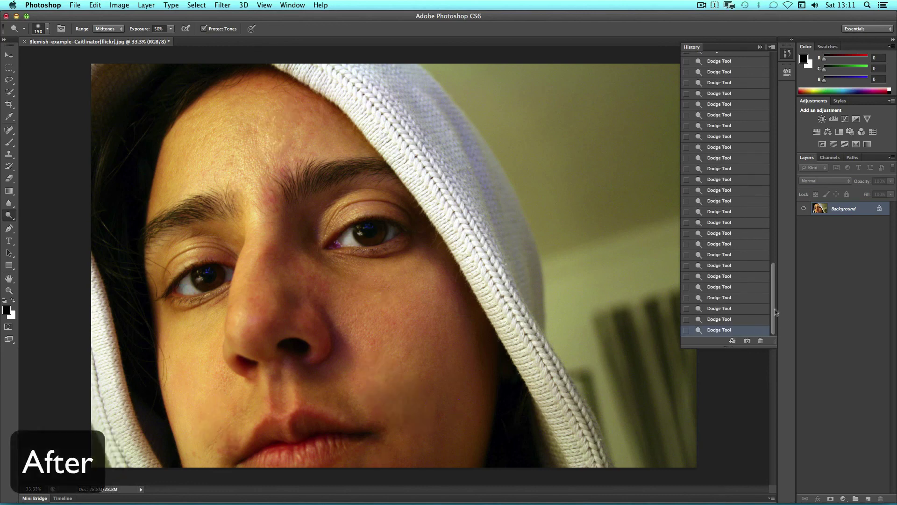
left_click_drag(774, 300, 774, 84)
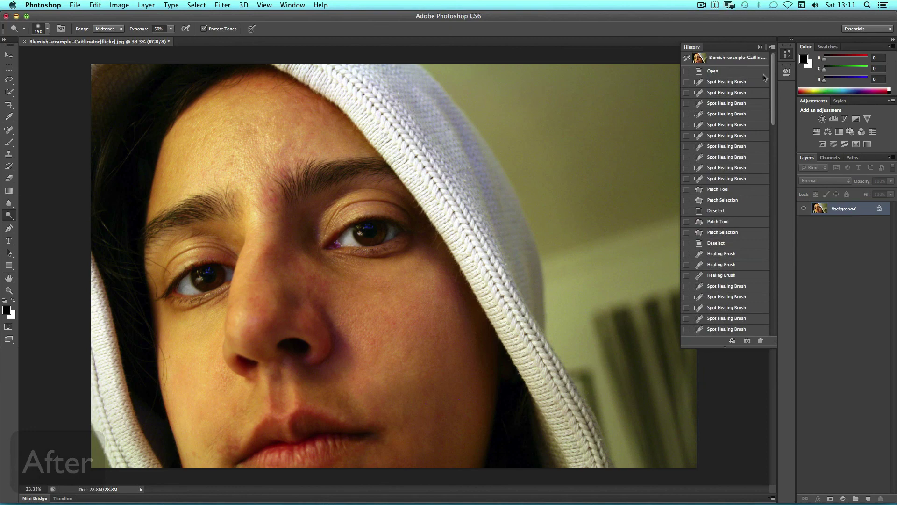